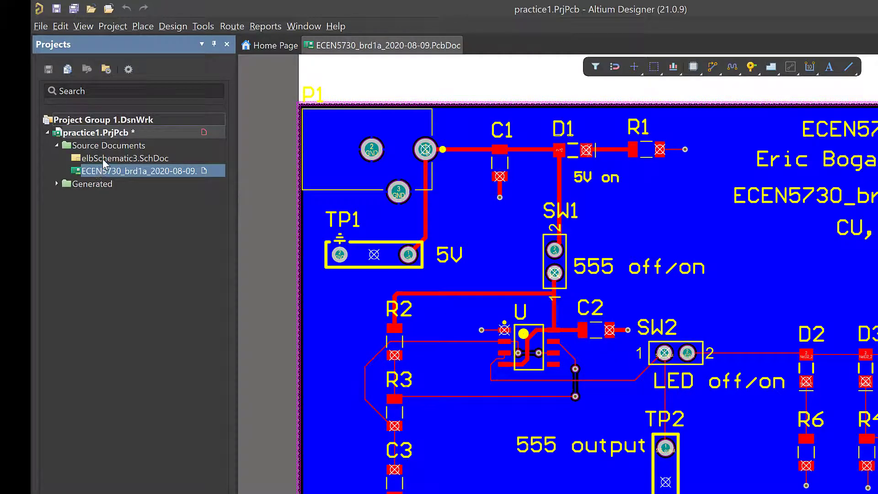
Open elbSchematic3.SchDoc from the Projects panel, then switch back to the ECEN5730_brd1a PCB.
{"action": "double_click", "coordinate": [102, 158]}
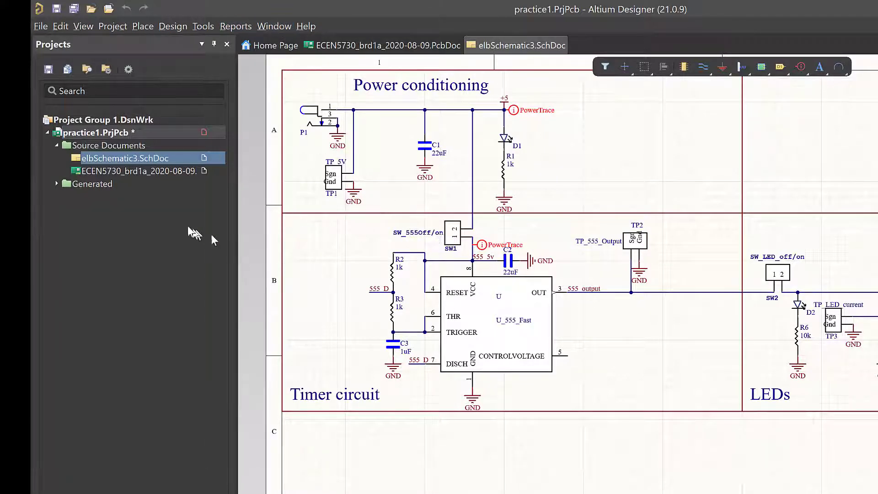
{"action": "left_click", "coordinate": [136, 171]}
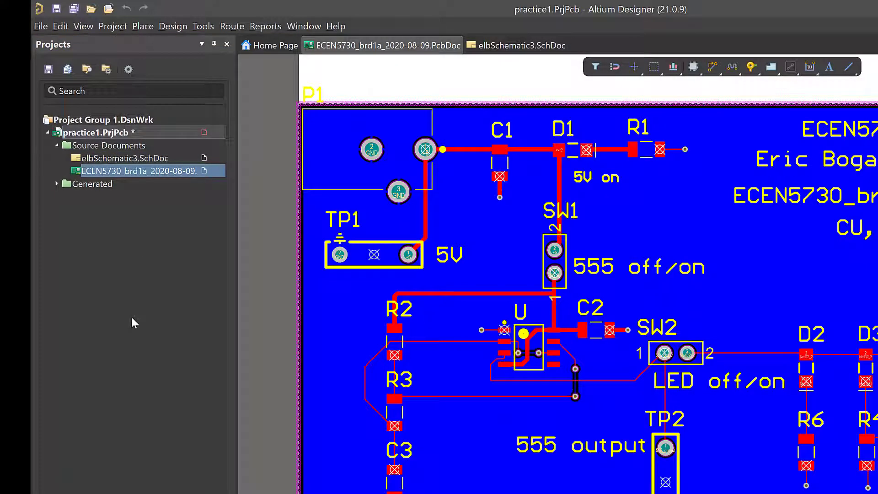
Launch Gerber output via File > Fabrication Outputs > Gerber Files to generate the board's Gerbers.
{"action": "left_click", "coordinate": [44, 26]}
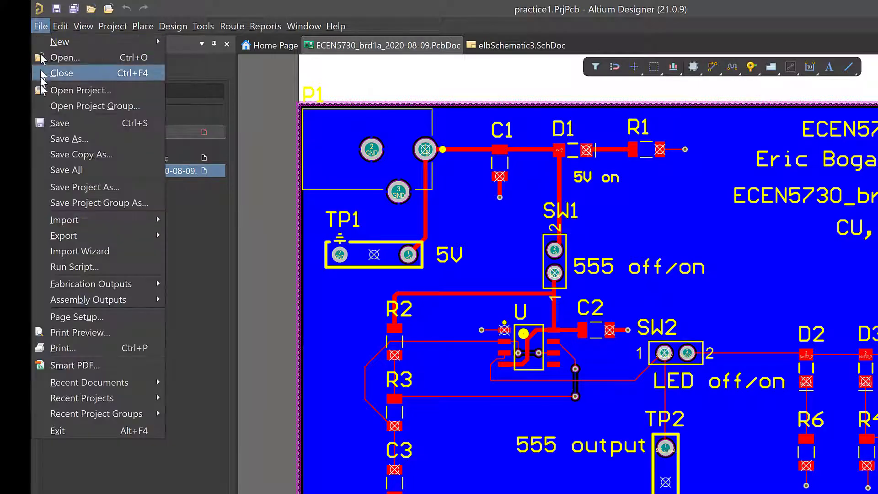
{"action": "mouse_move", "coordinate": [66, 284]}
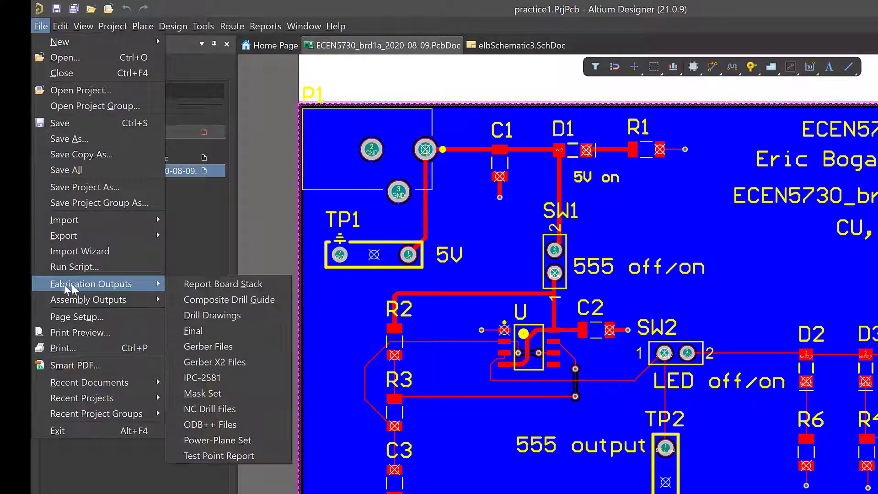
{"action": "left_click", "coordinate": [219, 350]}
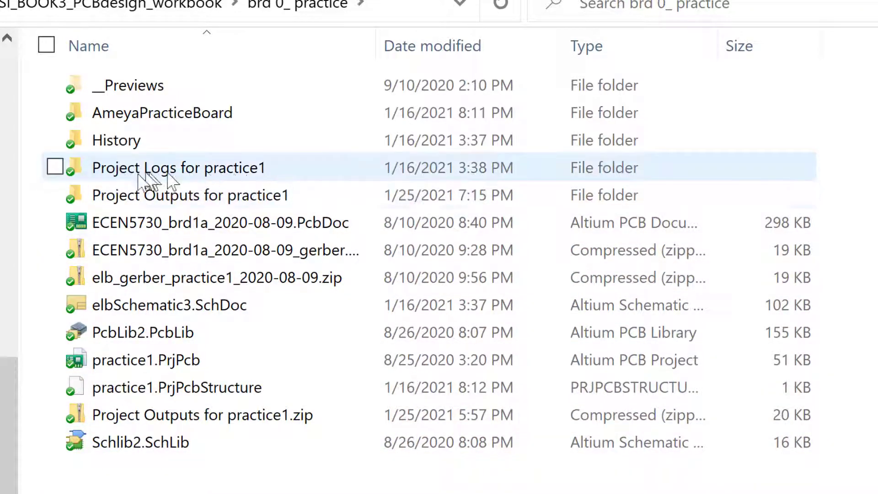
Inspect the 13 Gerber files in Project Outputs for practice1, then reopen the ECEN5730_brd1a PcbDoc.
{"action": "left_click", "coordinate": [181, 200]}
{"action": "double_click", "coordinate": [181, 201]}
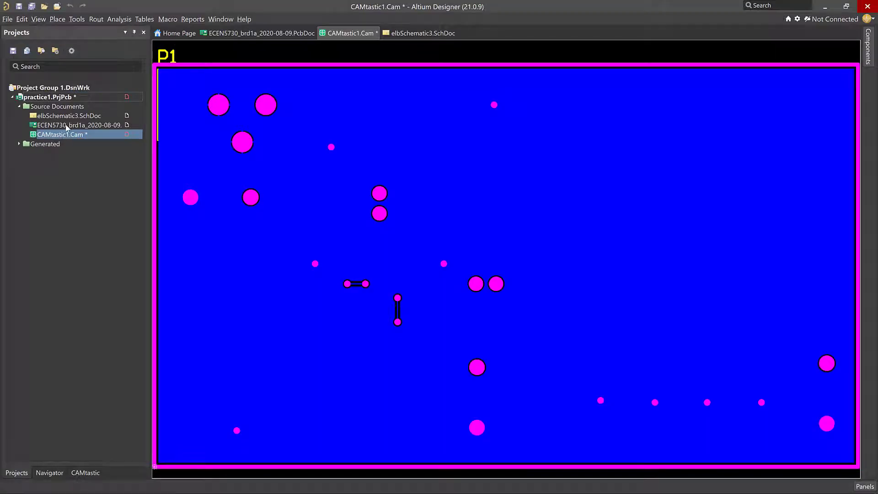
{"action": "double_click", "coordinate": [67, 127]}
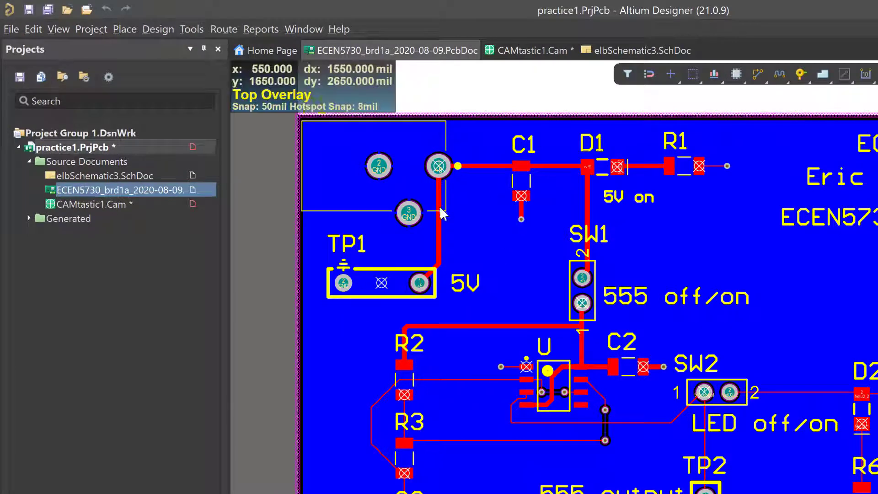
Generate NC Drill Files with Generate EIA Binary Drill File left checked, and accept the drill data import.
{"action": "left_click", "coordinate": [12, 30]}
{"action": "mouse_move", "coordinate": [28, 315]}
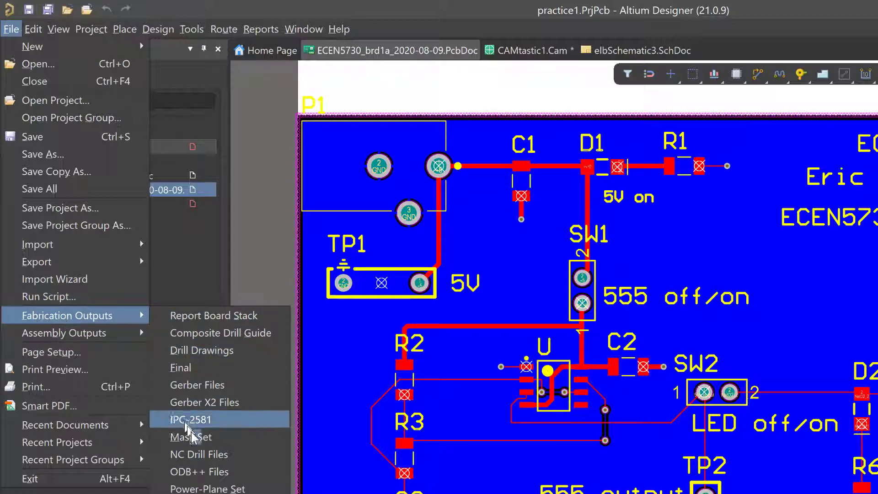
{"action": "left_click", "coordinate": [218, 455]}
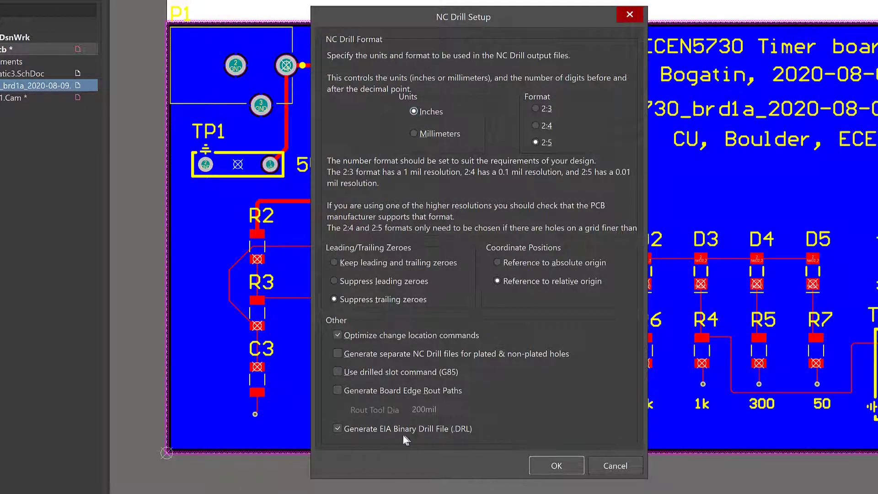
{"action": "left_click", "coordinate": [337, 429]}
{"action": "left_click", "coordinate": [338, 428]}
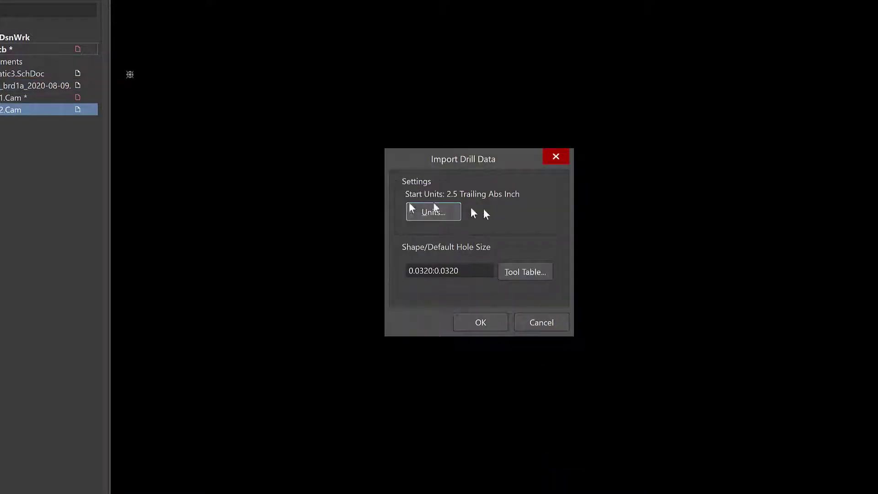
{"action": "left_click", "coordinate": [481, 323]}
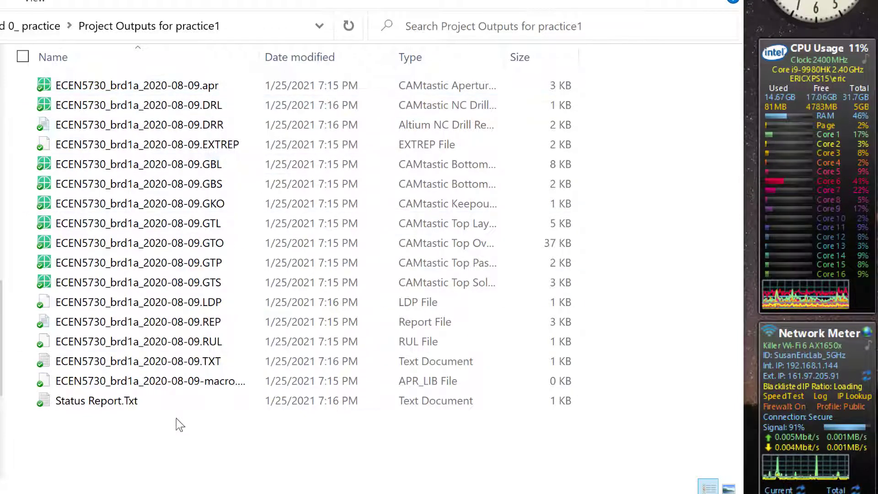
Compress the Project Outputs for practice1 folder into a zipped folder.
{"action": "left_click", "coordinate": [39, 26]}
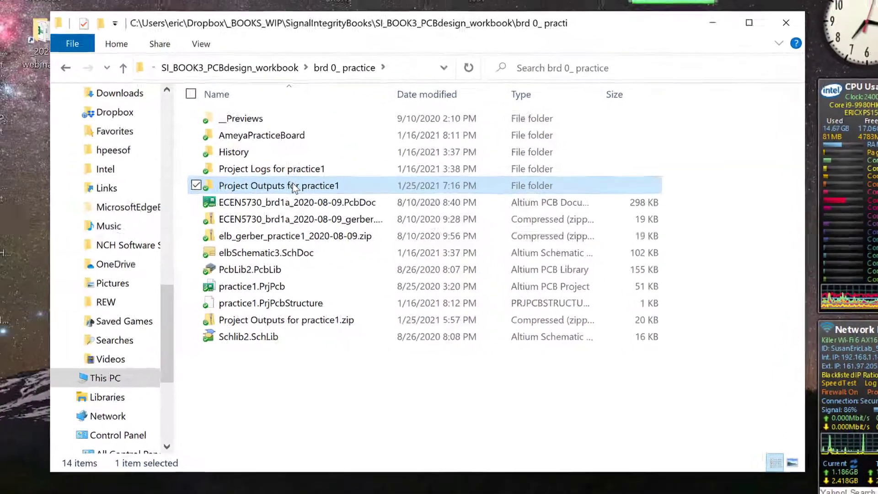
{"action": "right_click", "coordinate": [144, 166]}
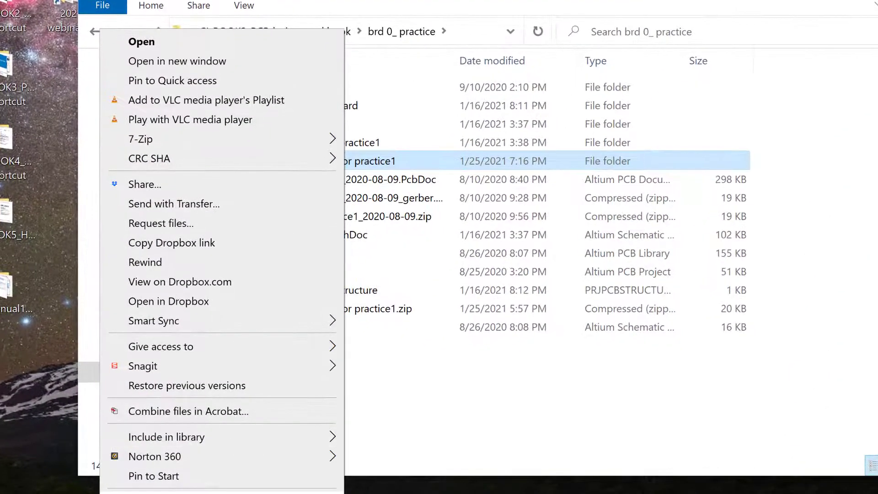
{"action": "mouse_move", "coordinate": [274, 490]}
{"action": "left_click", "coordinate": [427, 385]}
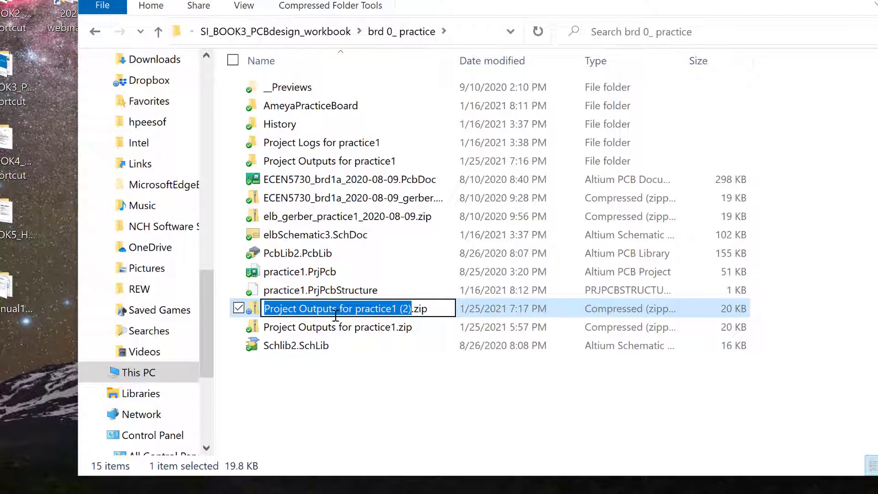
Rename the zip to the designer's surname plus '_Gerber_practice_2021-01-25' and move it to the desktop.
{"action": "type", "text": "Bogatin"}
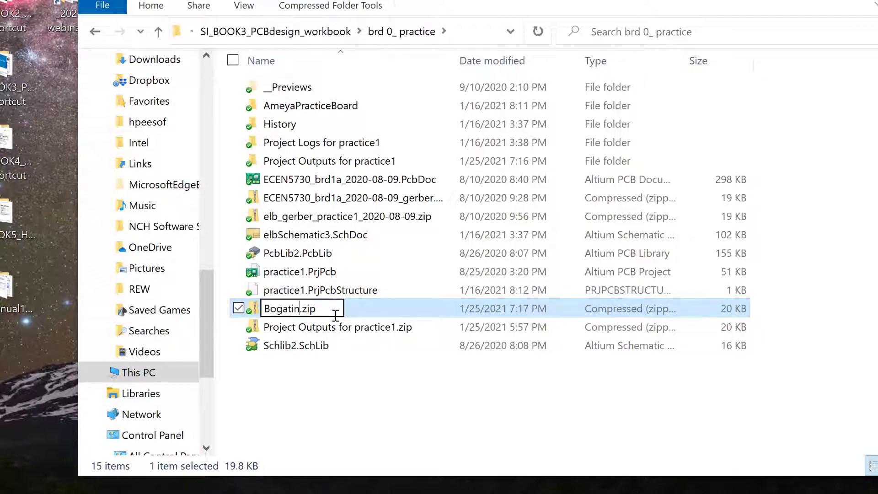
{"action": "type", "text": "_Gerber"}
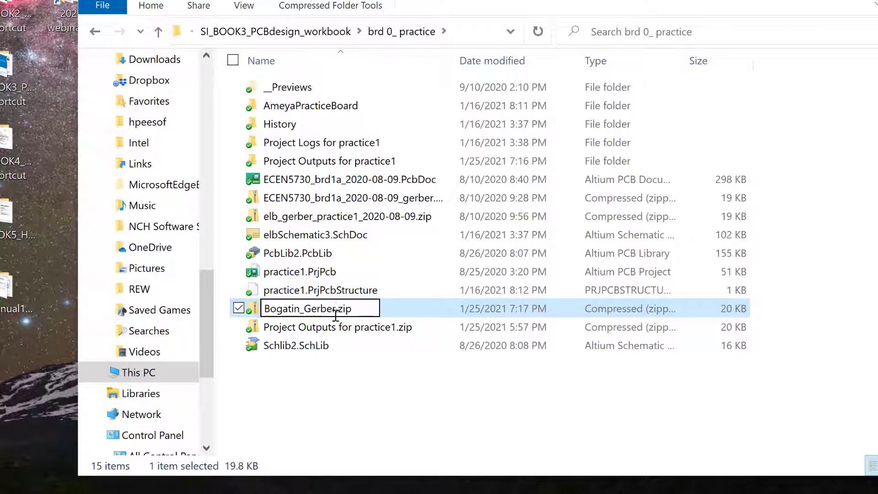
{"action": "type", "text": "_practice"}
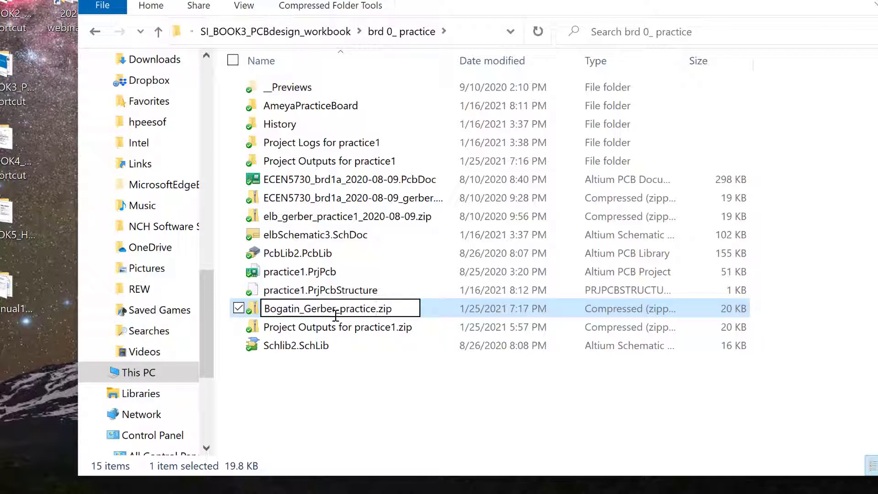
{"action": "key", "text": "BackSpace"}
{"action": "key", "text": "BackSpace"}
{"action": "type", "text": "ce_2021-01-"}
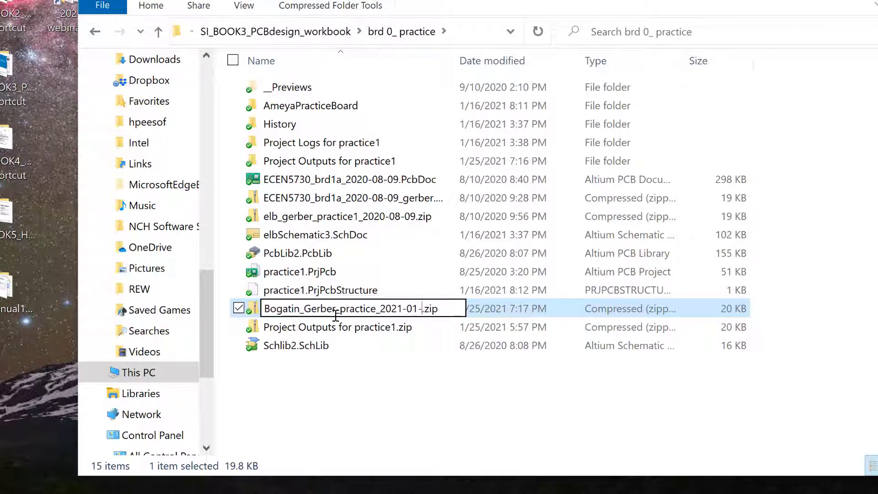
{"action": "type", "text": "25"}
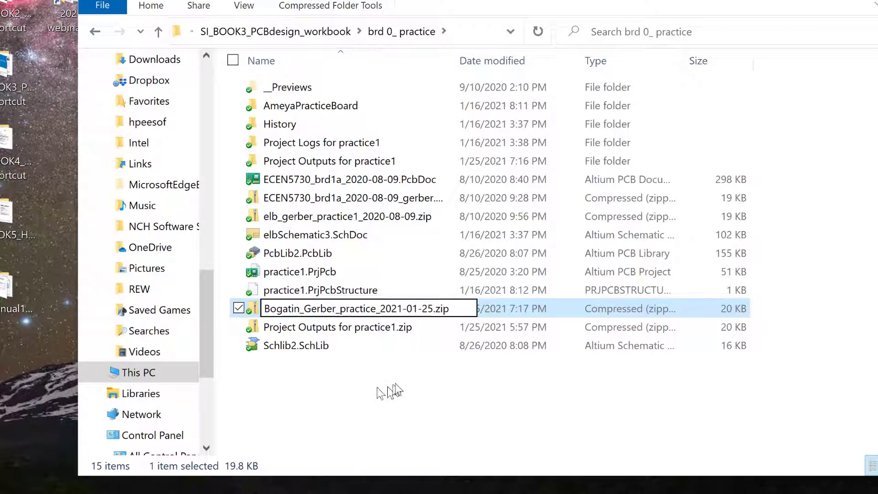
{"action": "key", "text": "Return"}
{"action": "left_click", "coordinate": [329, 358]}
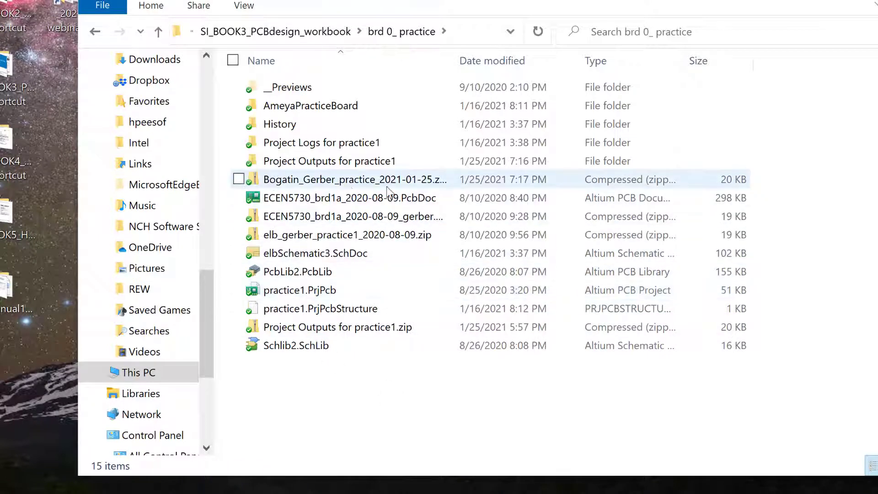
{"action": "left_click", "coordinate": [298, 184]}
{"action": "left_click_drag", "start_coordinate": [294, 179], "coordinate": [0, 403]}
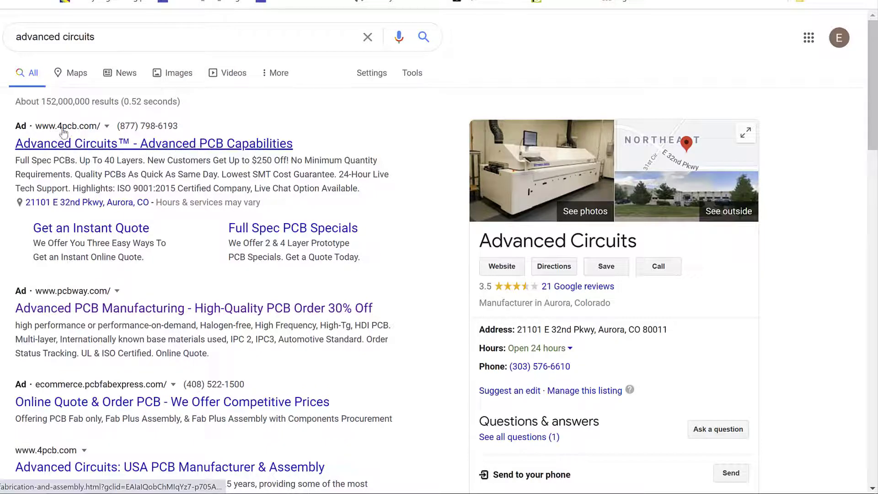
Go to Advanced Circuits' FREE PCB File Check page and scroll to the FreeDFM upload area.
{"action": "left_click", "coordinate": [91, 144]}
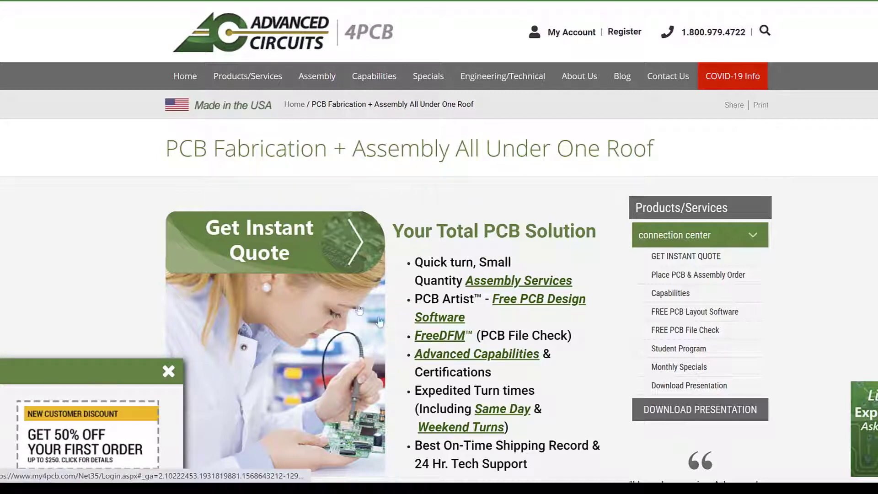
{"action": "mouse_move", "coordinate": [226, 79]}
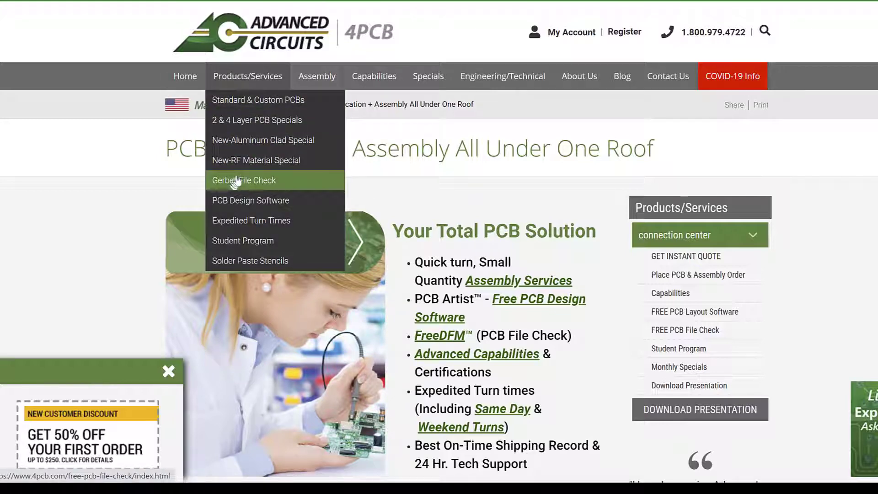
{"action": "left_click", "coordinate": [266, 182]}
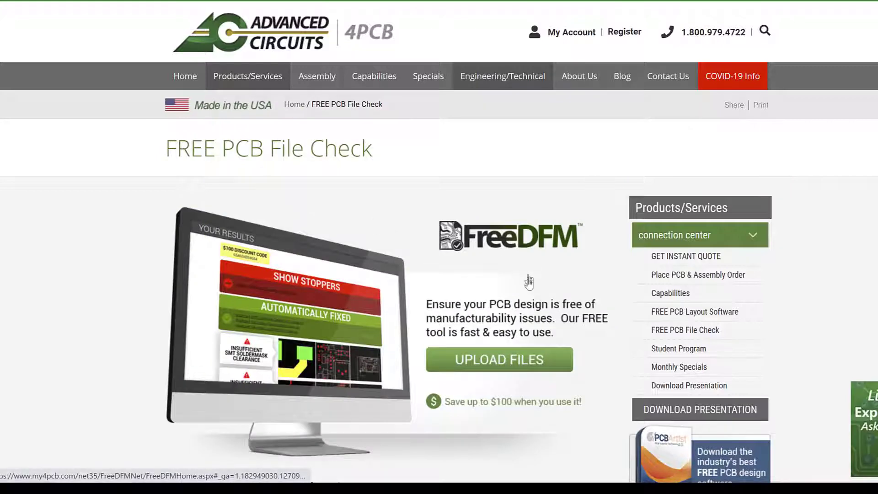
{"action": "scroll", "coordinate": [465, 262], "scroll_direction": "down", "scroll_amount": 3}
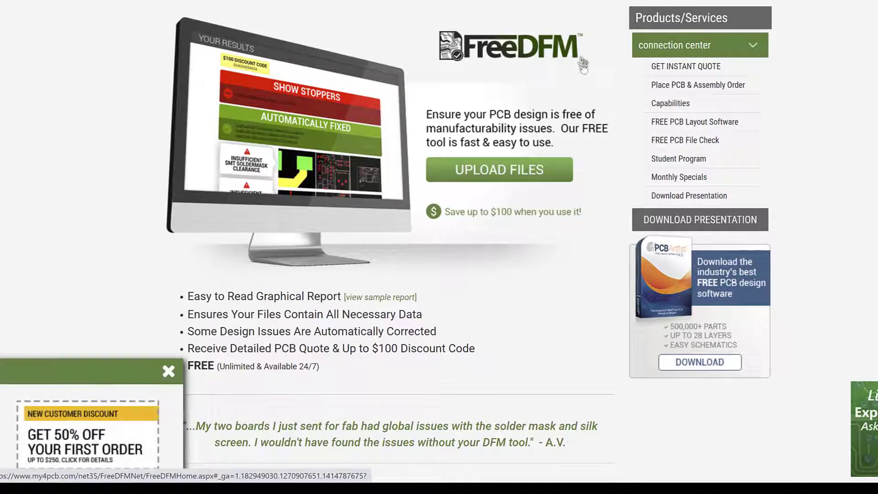
Open the FreeDFM upload form and enter your e-mail in both the Email and Confirm Email fields.
{"action": "left_click", "coordinate": [481, 174]}
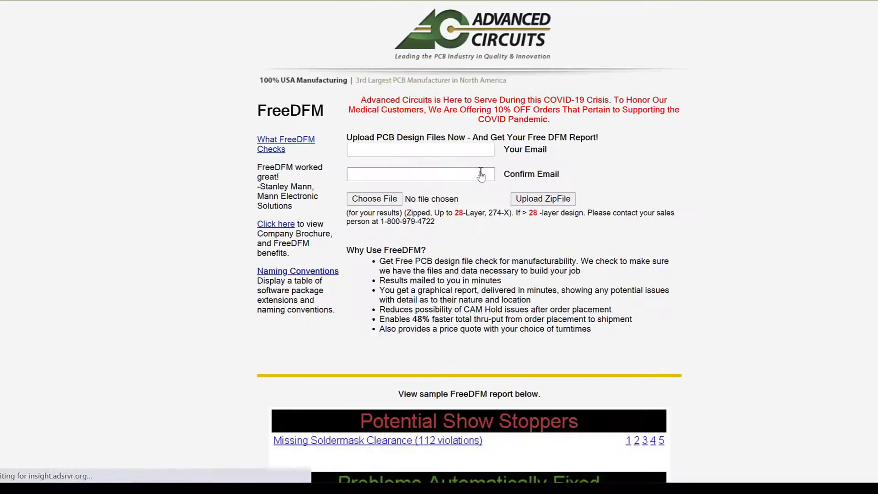
{"action": "left_click", "coordinate": [402, 149]}
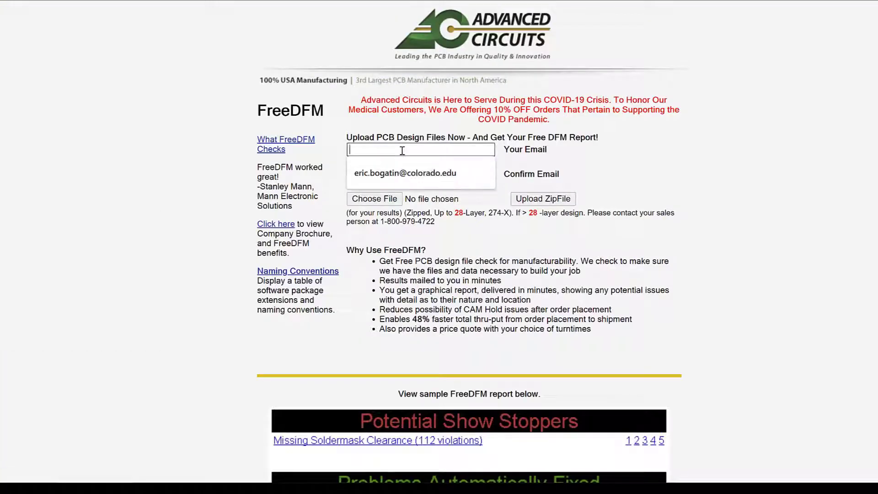
{"action": "left_click", "coordinate": [391, 179]}
{"action": "left_click", "coordinate": [393, 176]}
{"action": "left_click", "coordinate": [391, 201]}
Attach the Gerber practice zip and upload it for the DFM check.
{"action": "left_click", "coordinate": [391, 203]}
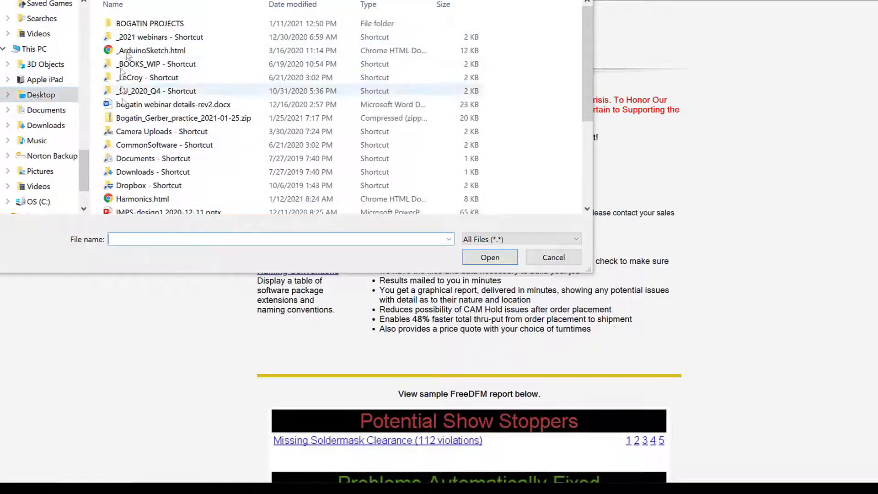
{"action": "left_click", "coordinate": [164, 118]}
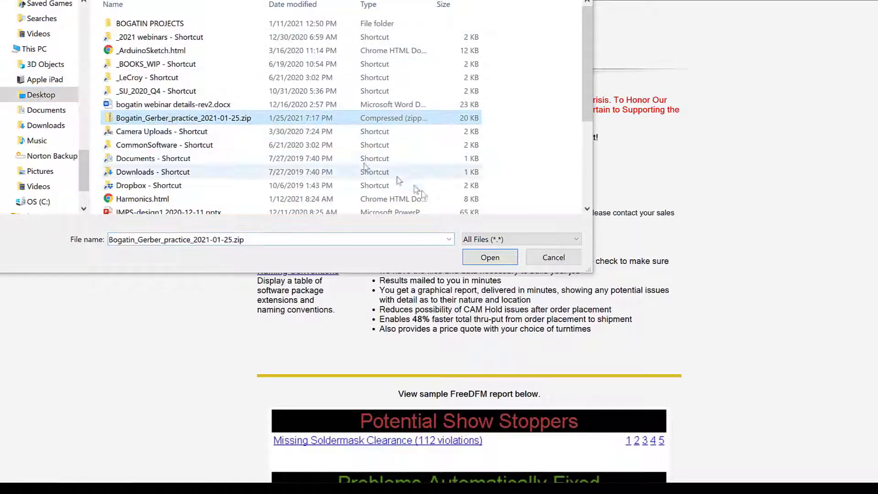
{"action": "left_click", "coordinate": [483, 259]}
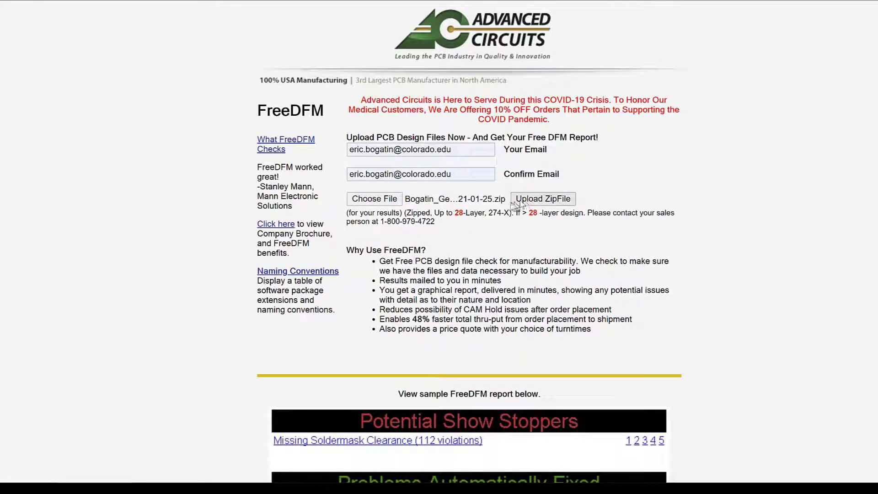
{"action": "left_click", "coordinate": [566, 199]}
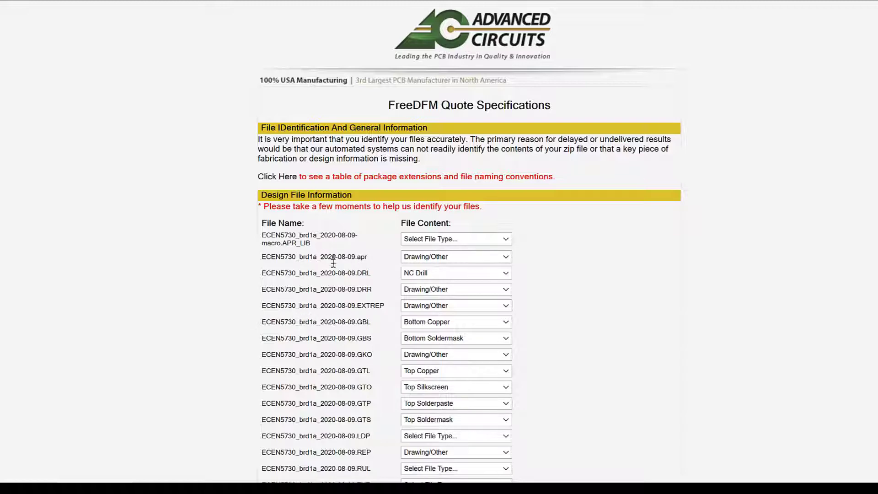
Set the APR_LIB, LDP, RUL, TXT and Status Report.Txt files to Drawing/Other.
{"action": "scroll", "coordinate": [350, 401], "scroll_direction": "down", "scroll_amount": 3}
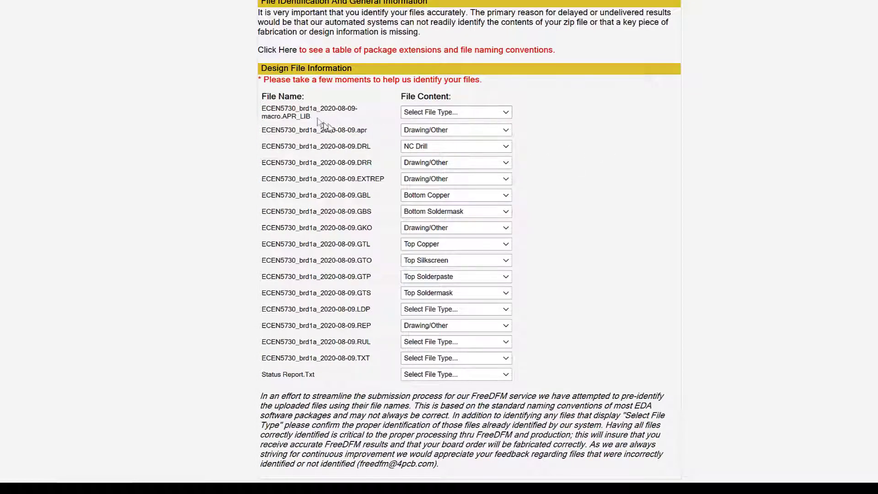
{"action": "left_click", "coordinate": [460, 112]}
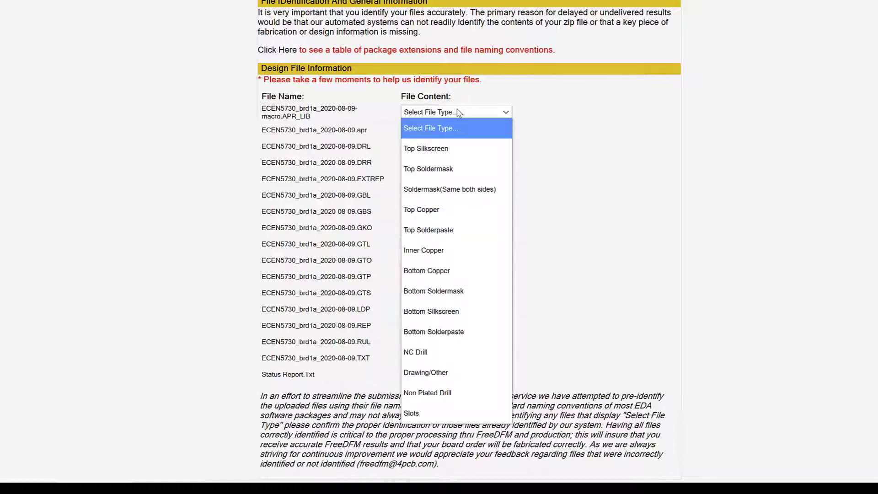
{"action": "left_click", "coordinate": [464, 373]}
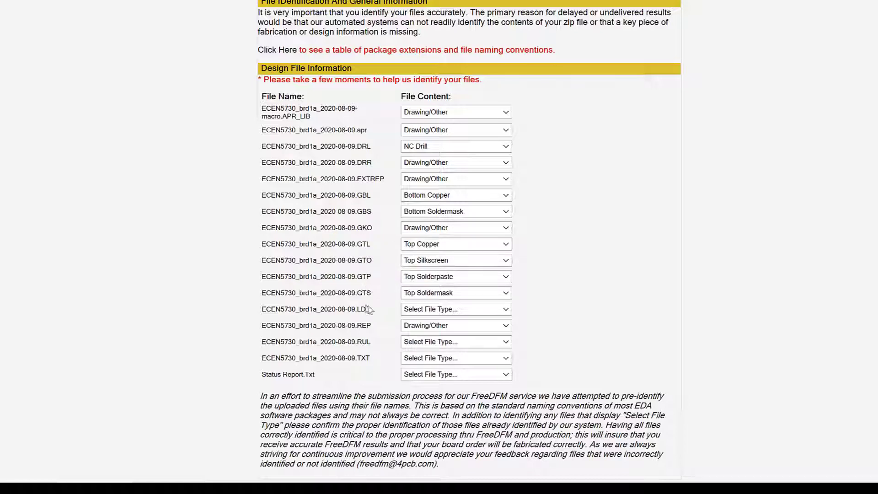
{"action": "left_click", "coordinate": [471, 311]}
{"action": "left_click", "coordinate": [455, 251]}
{"action": "left_click", "coordinate": [430, 342]}
{"action": "left_click", "coordinate": [446, 282]}
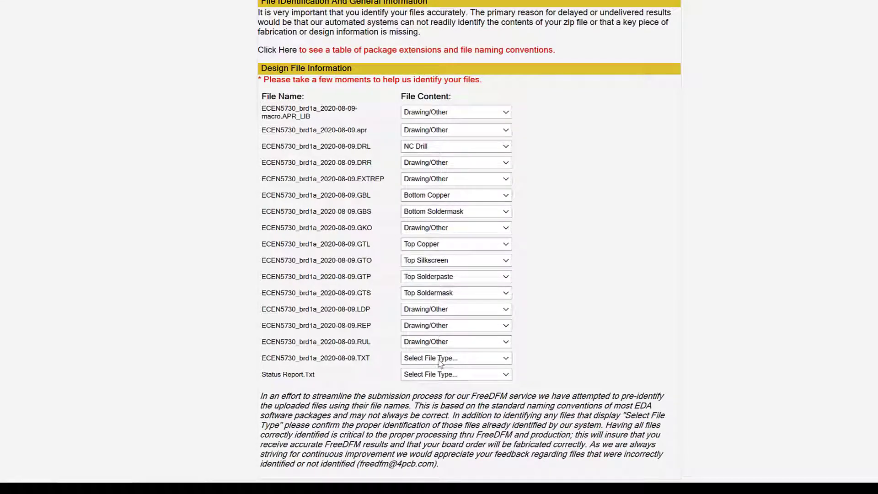
{"action": "left_click", "coordinate": [440, 358]}
{"action": "left_click", "coordinate": [430, 415]}
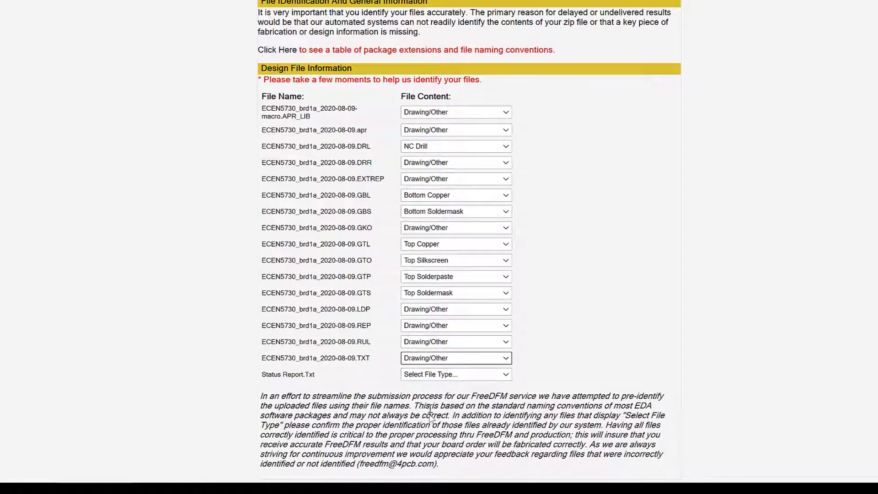
{"action": "left_click", "coordinate": [432, 374]}
{"action": "left_click", "coordinate": [435, 323]}
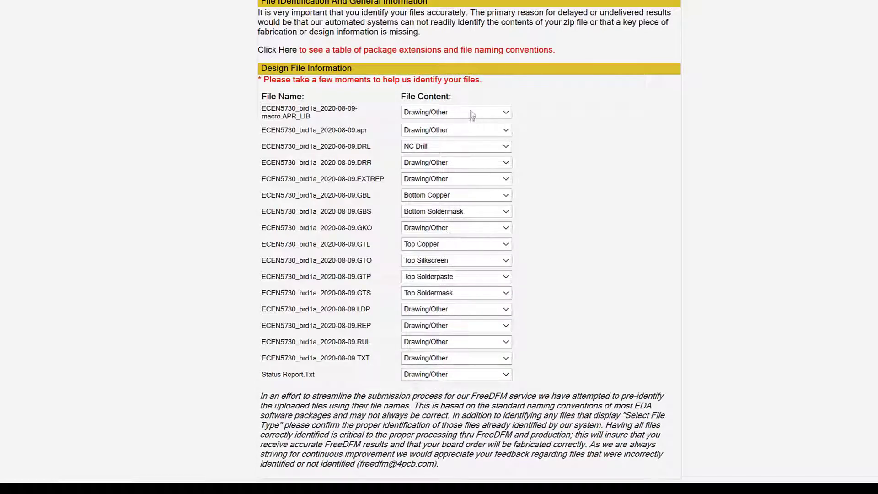
Submit the quote specifications form and dismiss the ITAR alert.
{"action": "scroll", "coordinate": [464, 337], "scroll_direction": "down", "scroll_amount": 2}
{"action": "scroll", "coordinate": [462, 341], "scroll_direction": "down", "scroll_amount": 2}
{"action": "scroll", "coordinate": [383, 257], "scroll_direction": "down", "scroll_amount": 6}
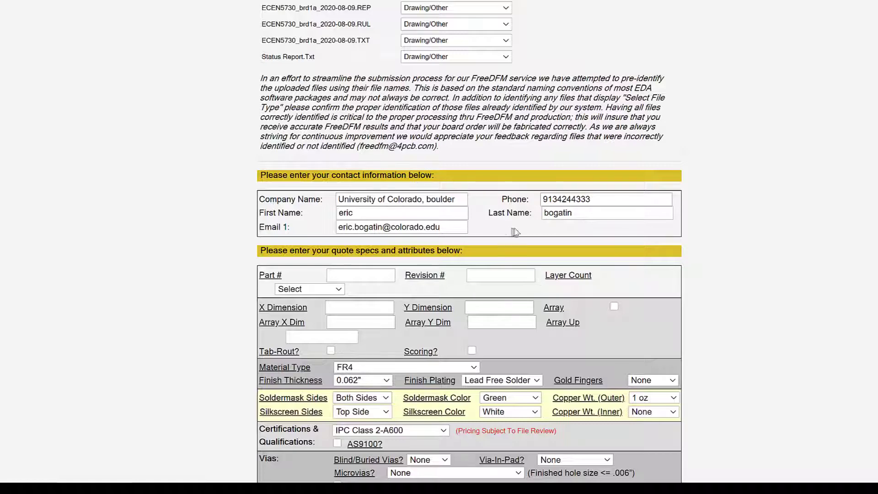
{"action": "scroll", "coordinate": [421, 250], "scroll_direction": "down", "scroll_amount": 3}
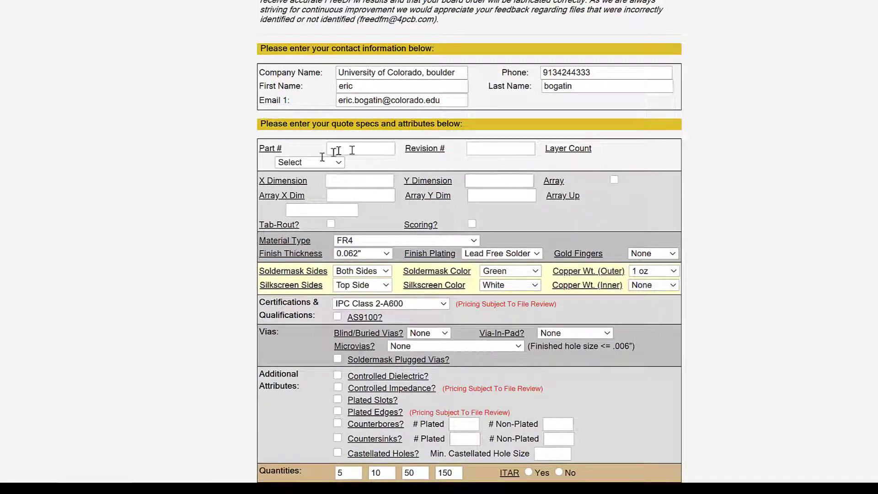
{"action": "scroll", "coordinate": [476, 182], "scroll_direction": "down", "scroll_amount": 2}
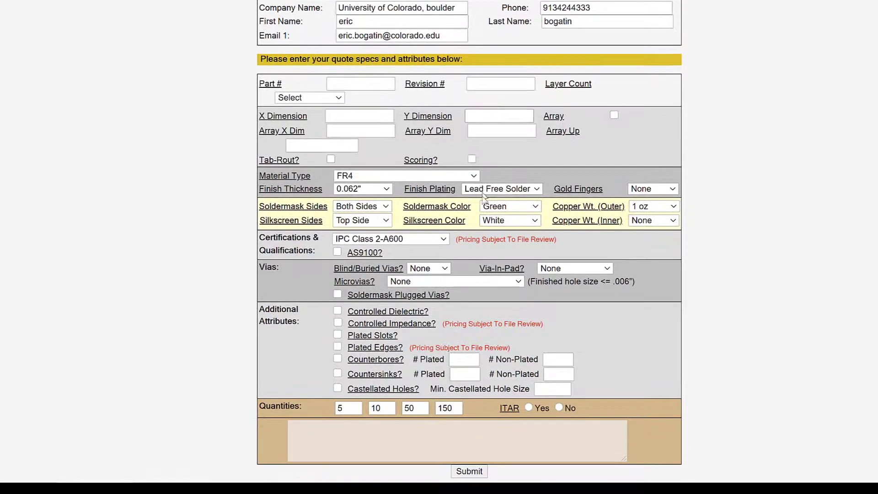
{"action": "left_click", "coordinate": [480, 476]}
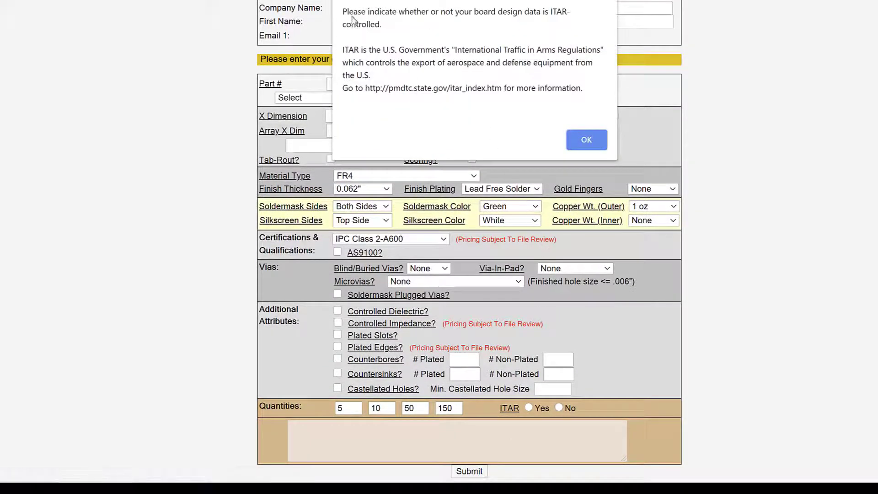
{"action": "left_click", "coordinate": [586, 145]}
Answer No to the ITAR question and resubmit the form.
{"action": "scroll", "coordinate": [549, 406], "scroll_direction": "down", "scroll_amount": 15}
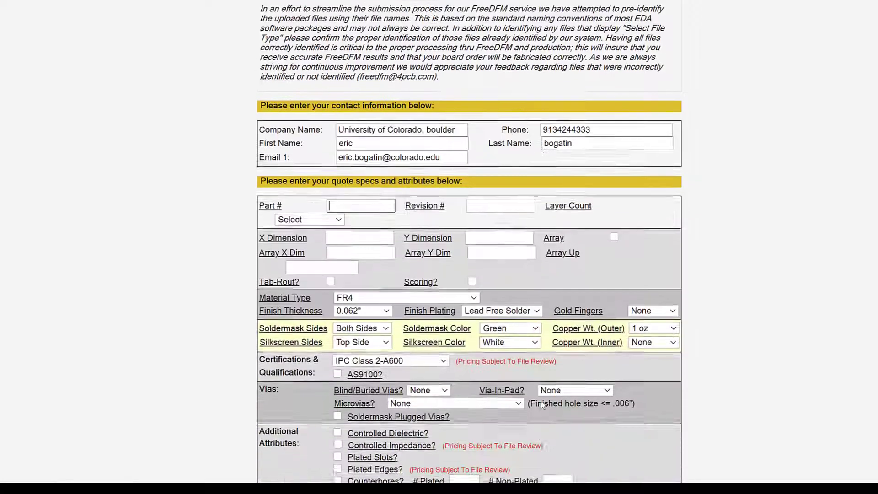
{"action": "scroll", "coordinate": [542, 402], "scroll_direction": "down", "scroll_amount": 2}
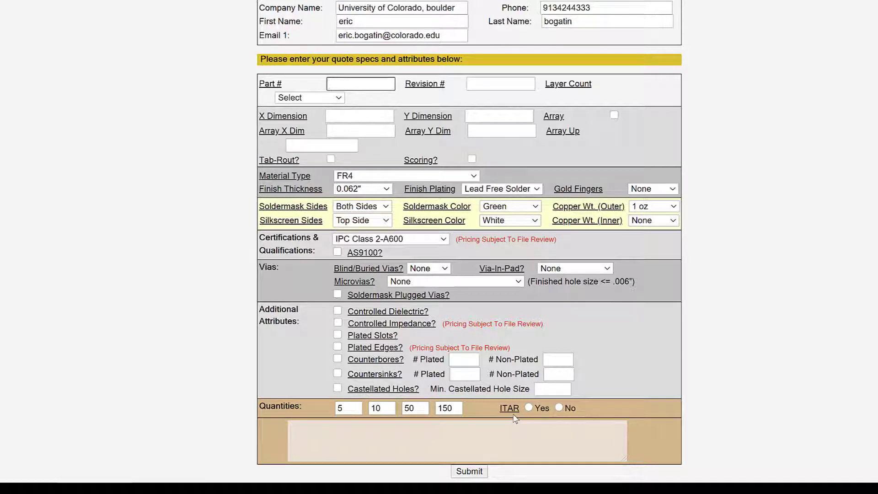
{"action": "left_click", "coordinate": [559, 408]}
{"action": "left_click", "coordinate": [482, 474]}
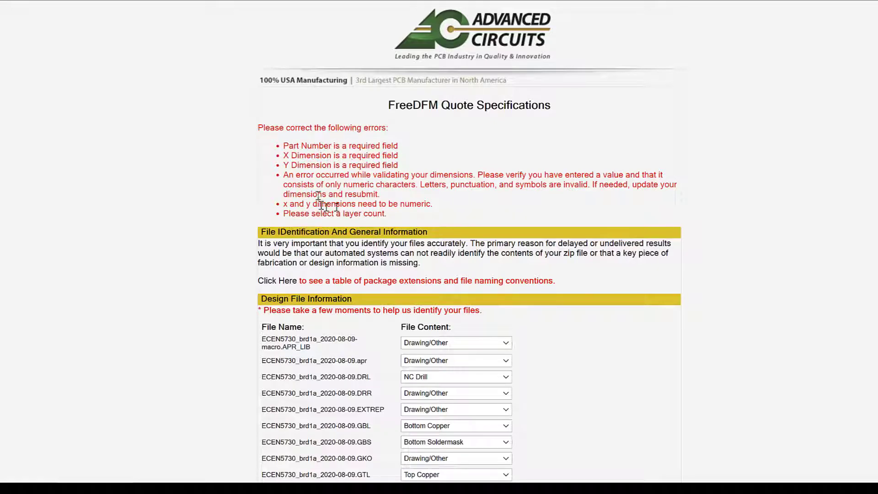
Fill in part number 1111 and revision 1 on the quote form.
{"action": "scroll", "coordinate": [465, 260], "scroll_direction": "down", "scroll_amount": 10}
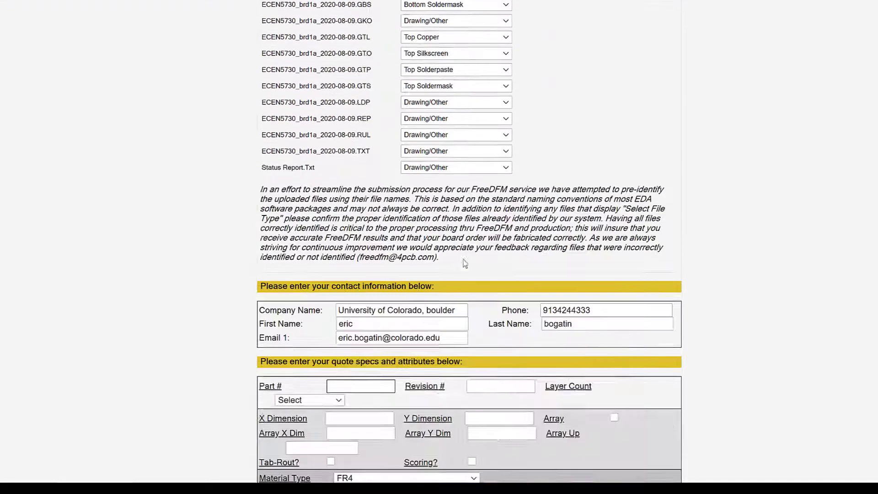
{"action": "scroll", "coordinate": [465, 263], "scroll_direction": "down", "scroll_amount": 3}
{"action": "left_click", "coordinate": [366, 187]}
{"action": "left_click", "coordinate": [352, 208]}
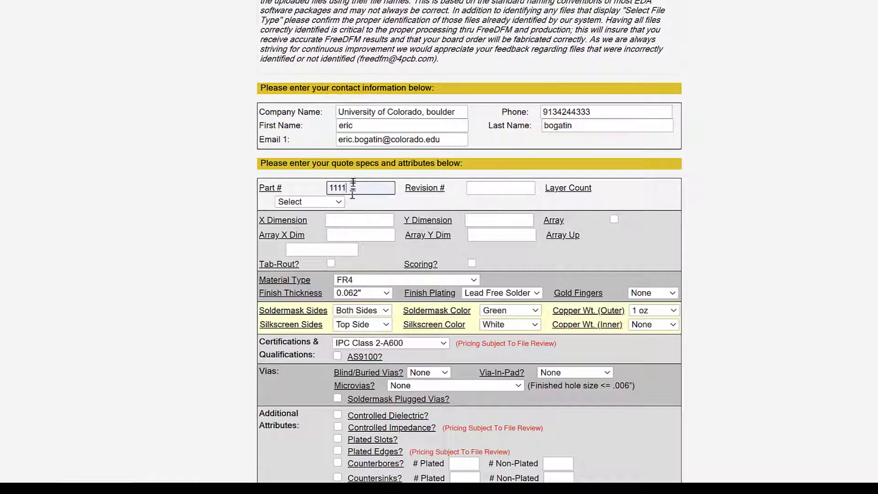
{"action": "left_click", "coordinate": [500, 188]}
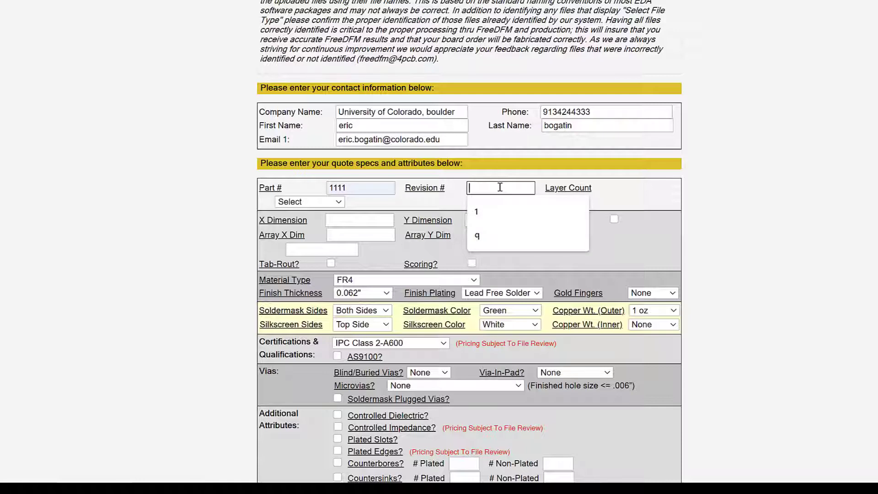
{"action": "type", "text": "1"}
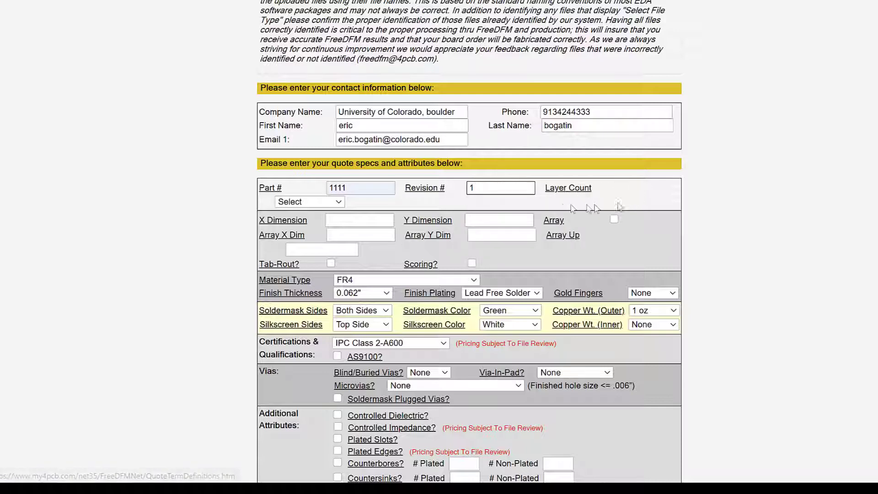
Set Layer Count to 2 and both X and Y dimensions to 3.
{"action": "left_click", "coordinate": [315, 202]}
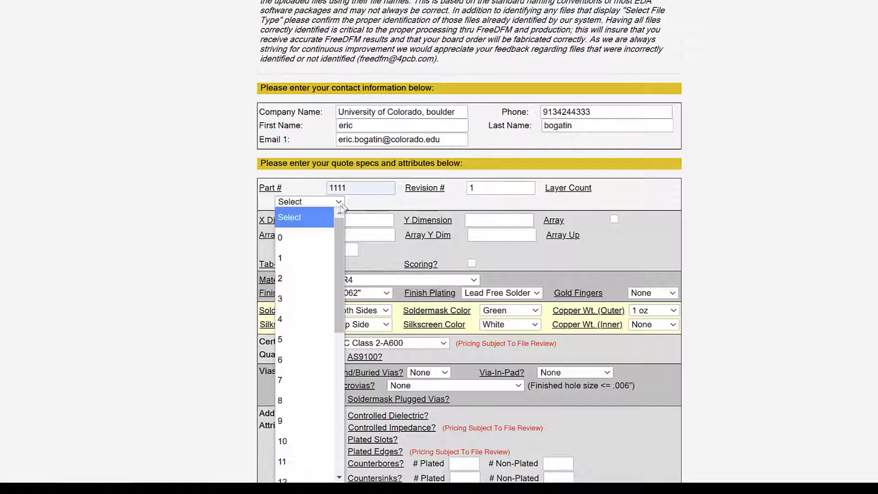
{"action": "left_click", "coordinate": [292, 284]}
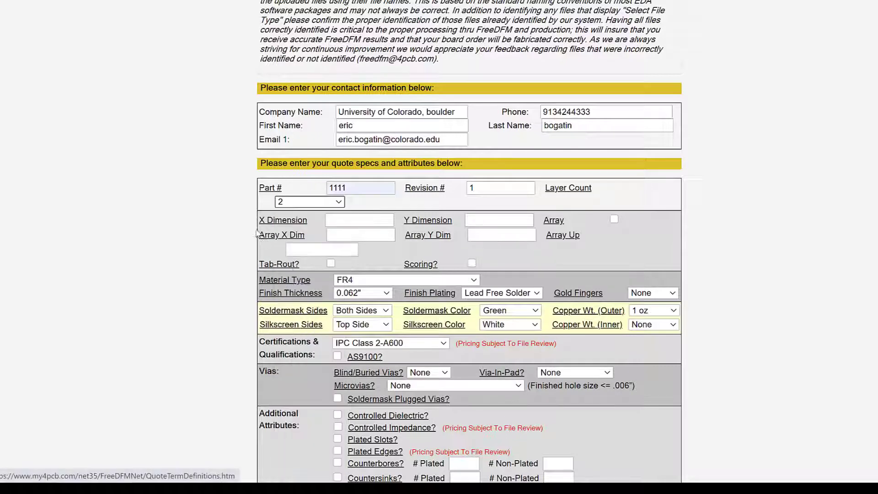
{"action": "left_click", "coordinate": [356, 220]}
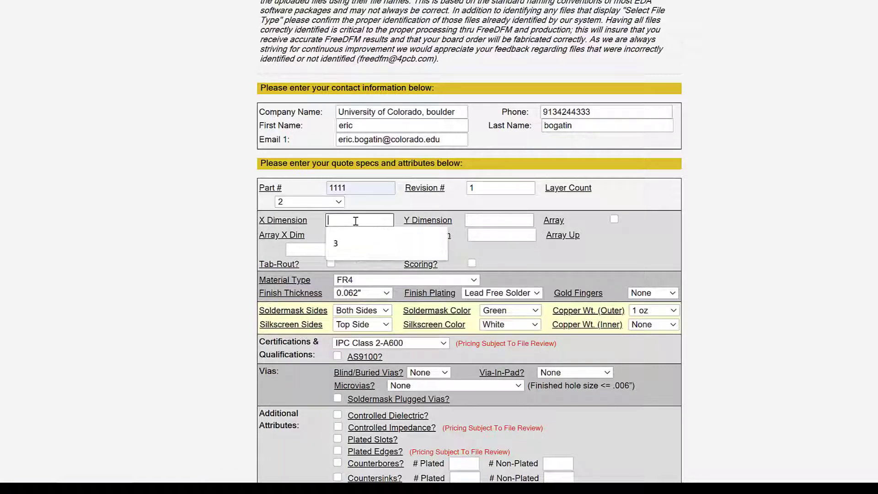
{"action": "type", "text": "3"}
{"action": "left_click", "coordinate": [485, 220]}
{"action": "type", "text": "3"}
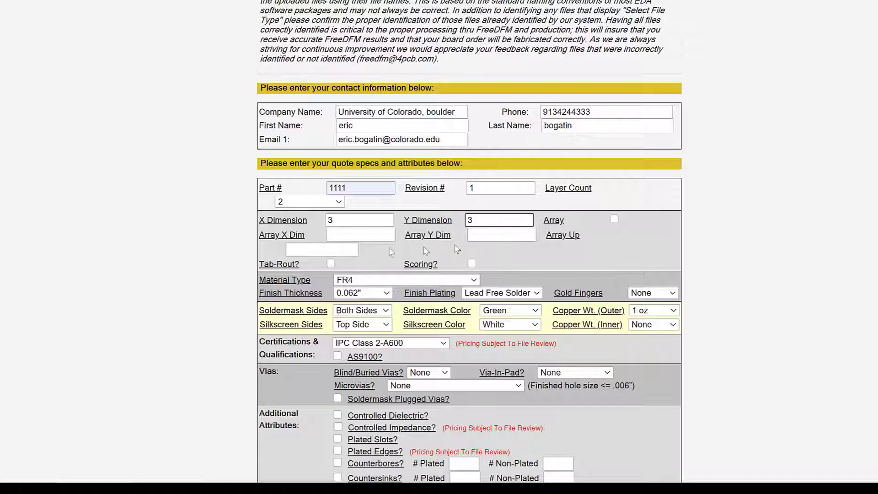
{"action": "scroll", "coordinate": [446, 341], "scroll_direction": "down", "scroll_amount": 1}
{"action": "scroll", "coordinate": [448, 343], "scroll_direction": "down", "scroll_amount": 1}
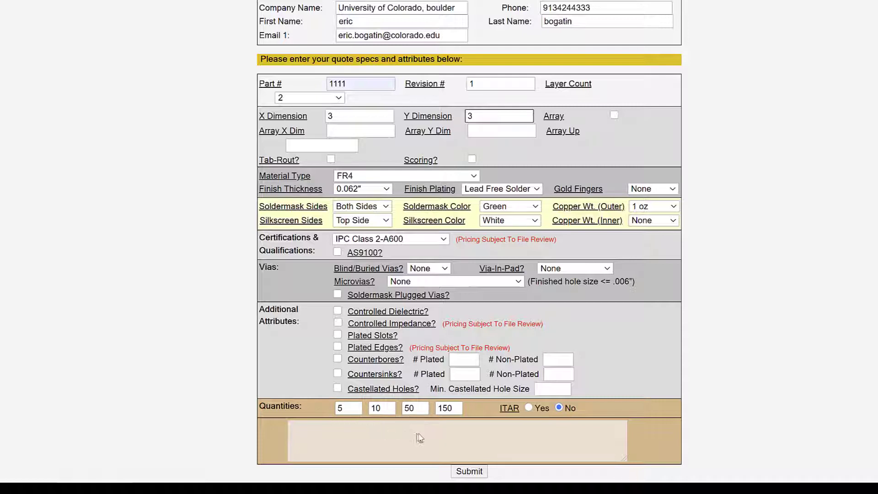
Submit the FreeDFM quote request and review the board specifications and filename mapping.
{"action": "left_click", "coordinate": [475, 475]}
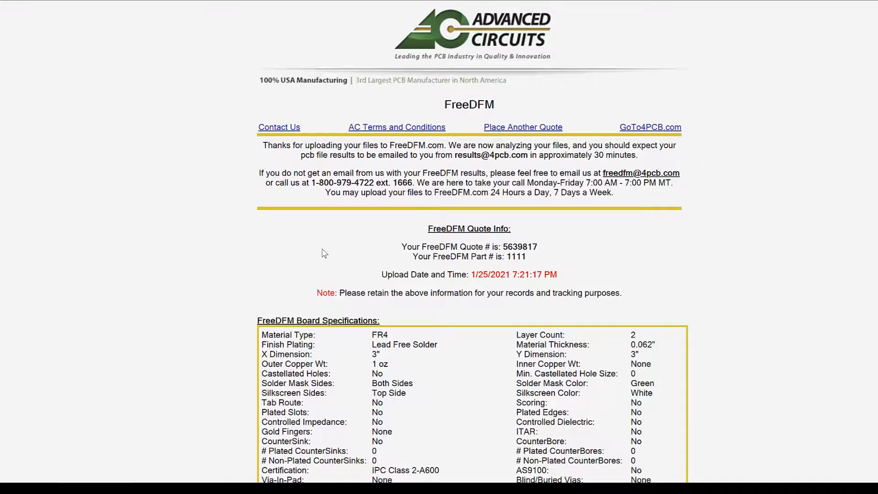
{"action": "scroll", "coordinate": [426, 285], "scroll_direction": "down", "scroll_amount": 6}
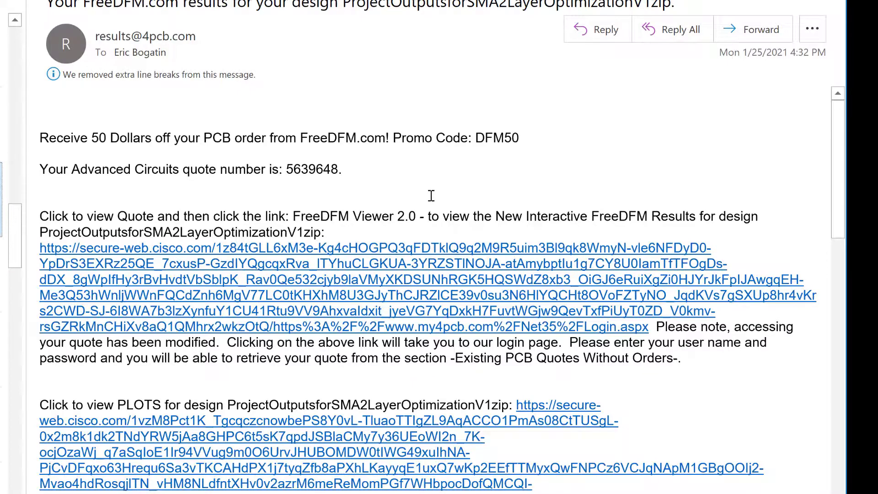
Scroll down the FreeDFM results email to the 'Click to view DFM results' link.
{"action": "scroll", "coordinate": [430, 206], "scroll_direction": "down", "scroll_amount": 3}
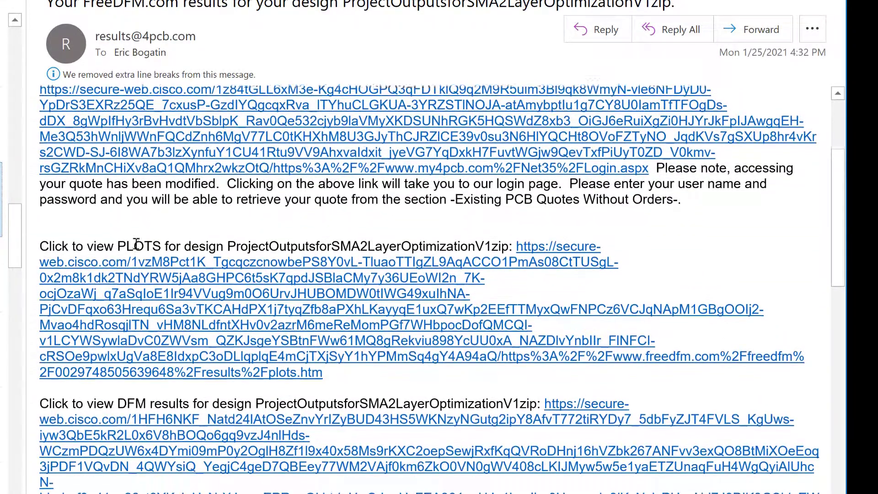
{"action": "scroll", "coordinate": [136, 244], "scroll_direction": "down", "scroll_amount": 3}
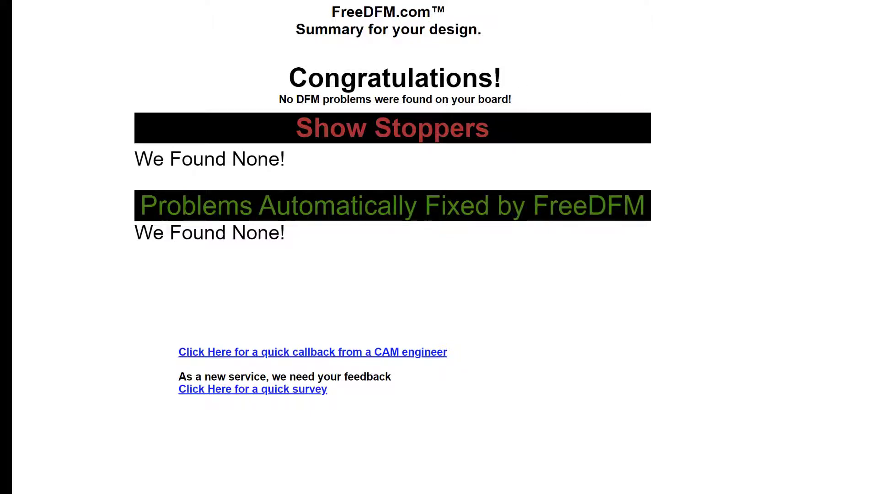
Load pcbway.com and request an instant quote for five 100 × 100 mm boards.
{"action": "type", "text": "pcbway."}
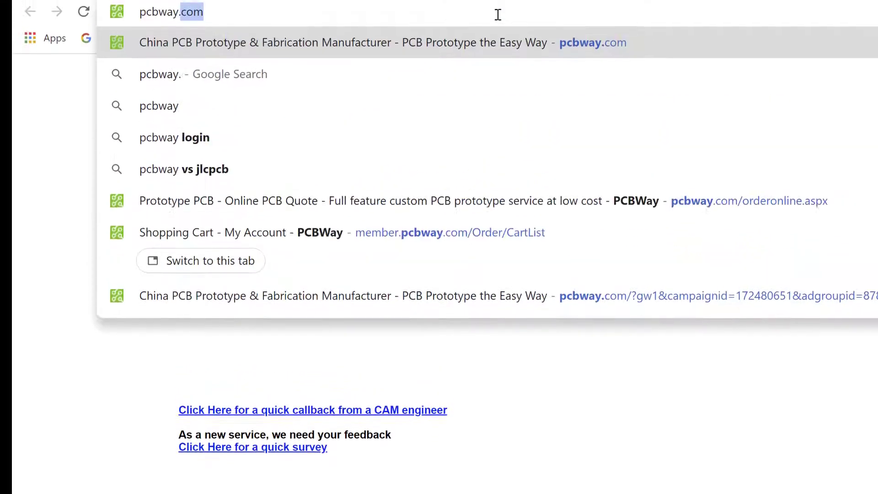
{"action": "type", "text": "com"}
{"action": "key", "text": "Return"}
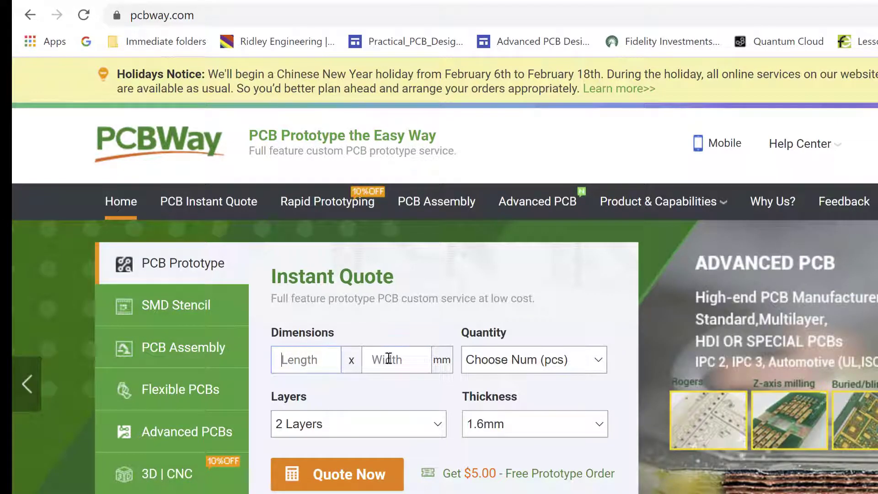
{"action": "type", "text": "100"}
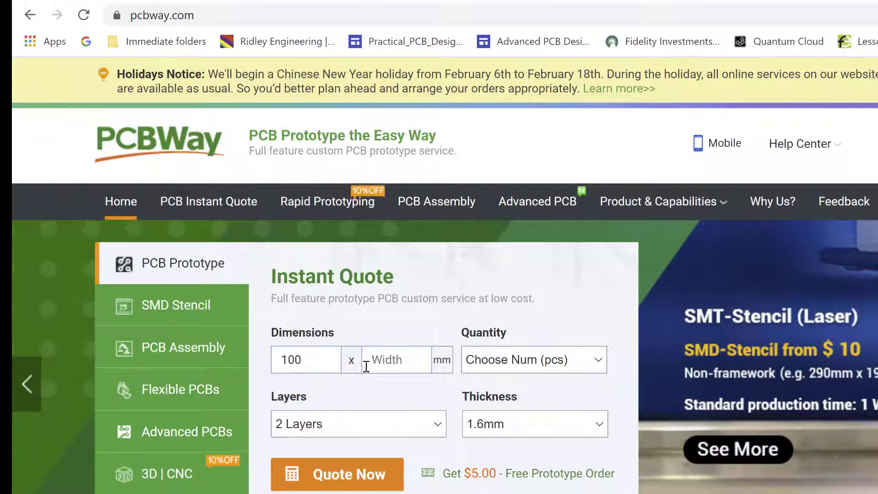
{"action": "left_click", "coordinate": [366, 367]}
{"action": "type", "text": "100"}
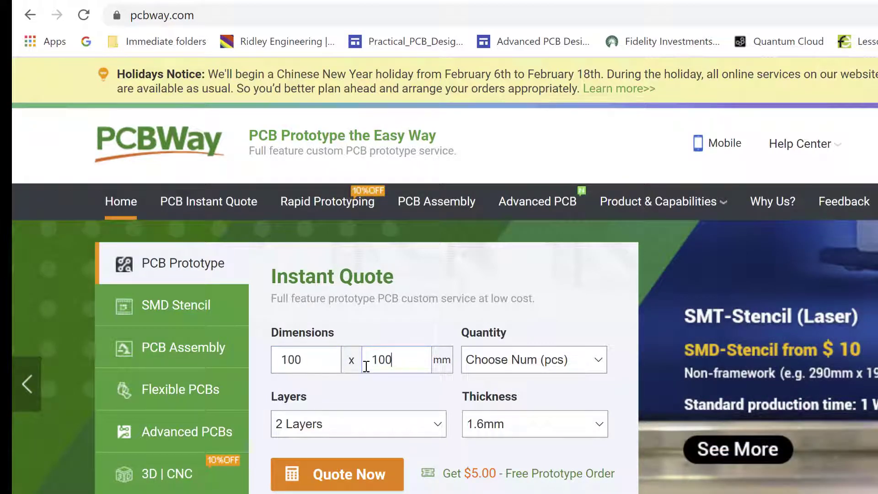
{"action": "left_click", "coordinate": [568, 359]}
{"action": "left_click", "coordinate": [498, 74]}
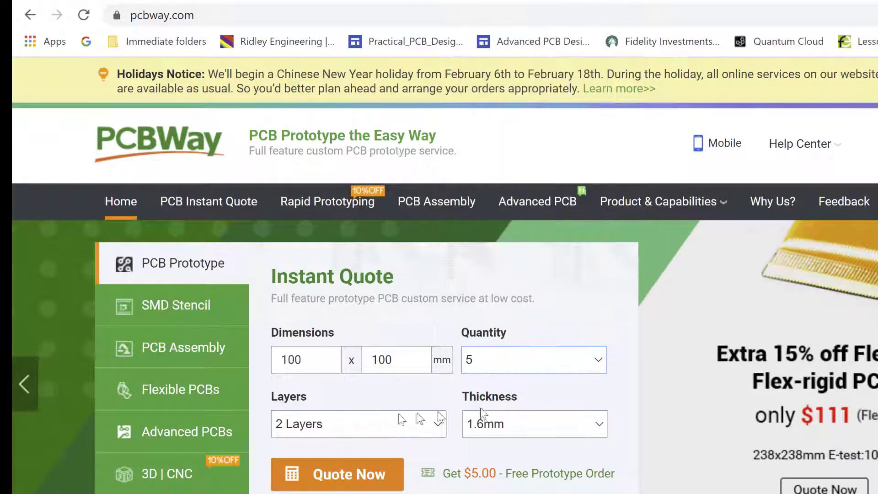
{"action": "left_click", "coordinate": [338, 476]}
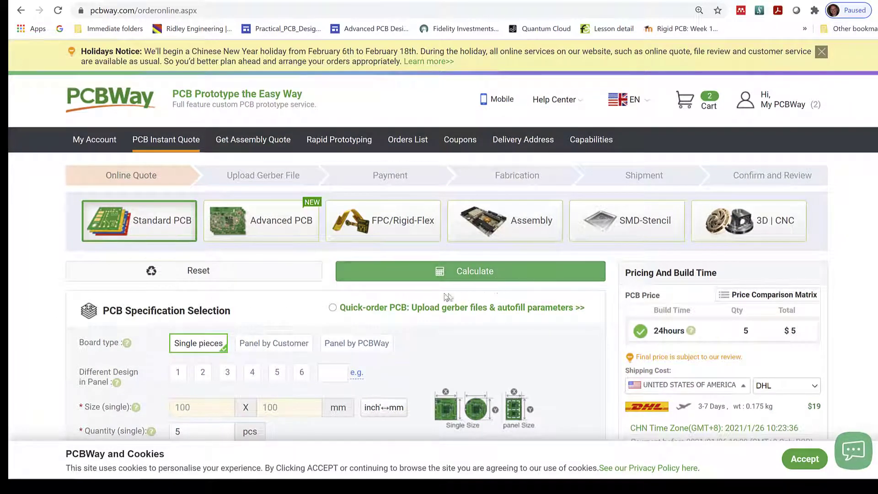
Review the default 2-layer FR-4, 1.6 mm thick specifications in the PCBWay quote form.
{"action": "mouse_move", "coordinate": [775, 110]}
{"action": "scroll", "coordinate": [284, 361], "scroll_direction": "down", "scroll_amount": 2}
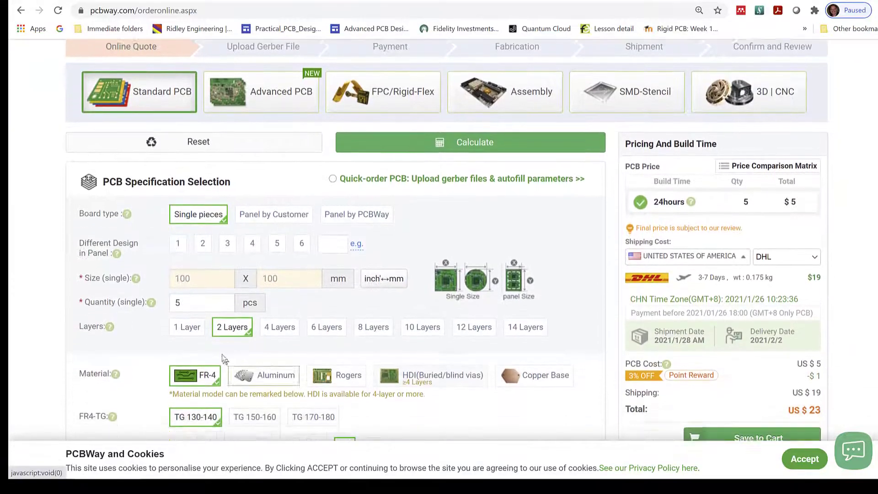
{"action": "scroll", "coordinate": [216, 353], "scroll_direction": "down", "scroll_amount": 1}
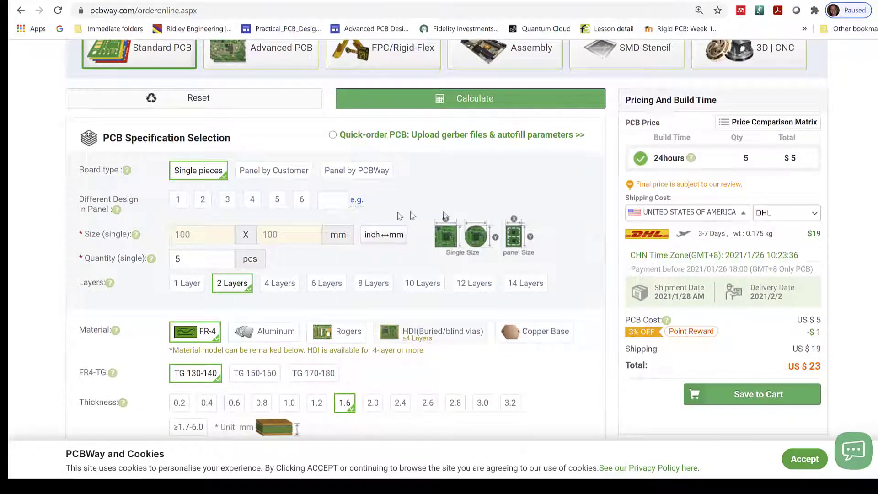
Save the board to the cart and attach Bogatin_Gerber_practice_2021-01-25.zip as its Gerber file.
{"action": "left_click", "coordinate": [770, 398]}
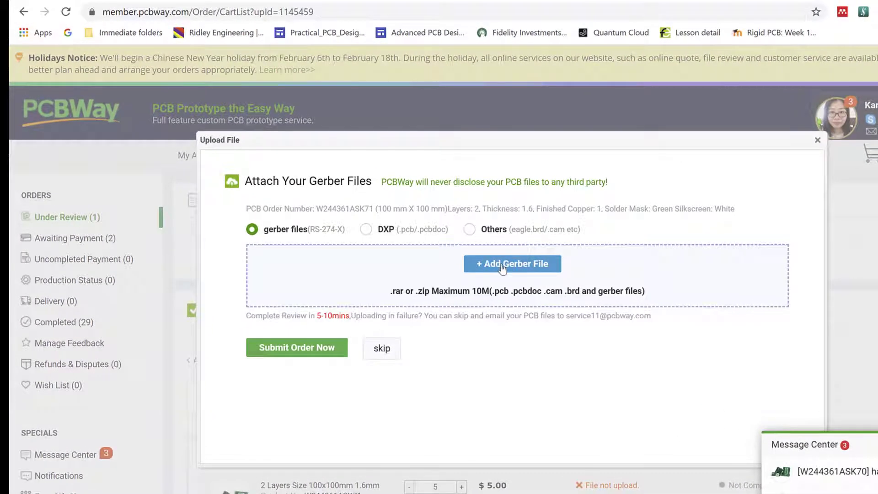
{"action": "left_click", "coordinate": [502, 264]}
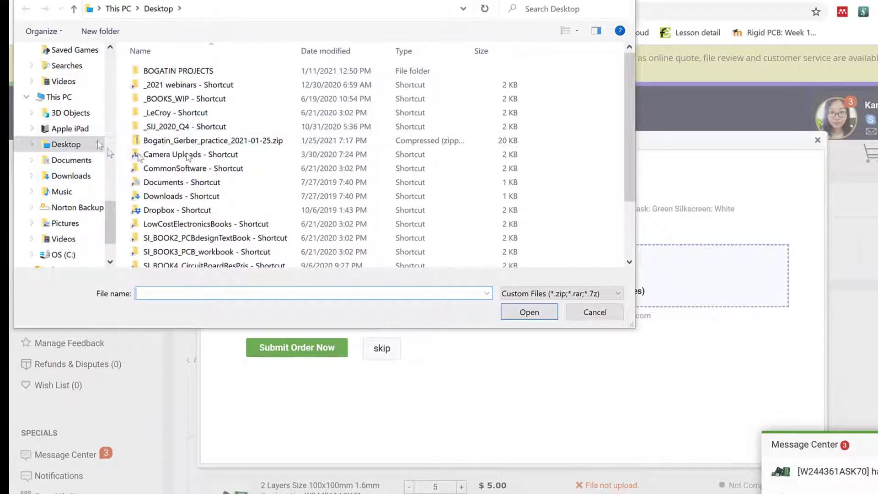
{"action": "left_click", "coordinate": [192, 142]}
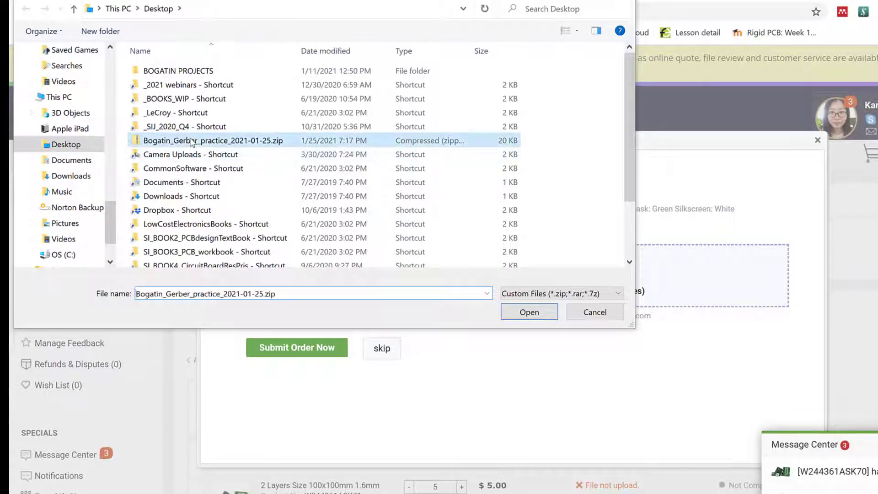
{"action": "left_click", "coordinate": [530, 312]}
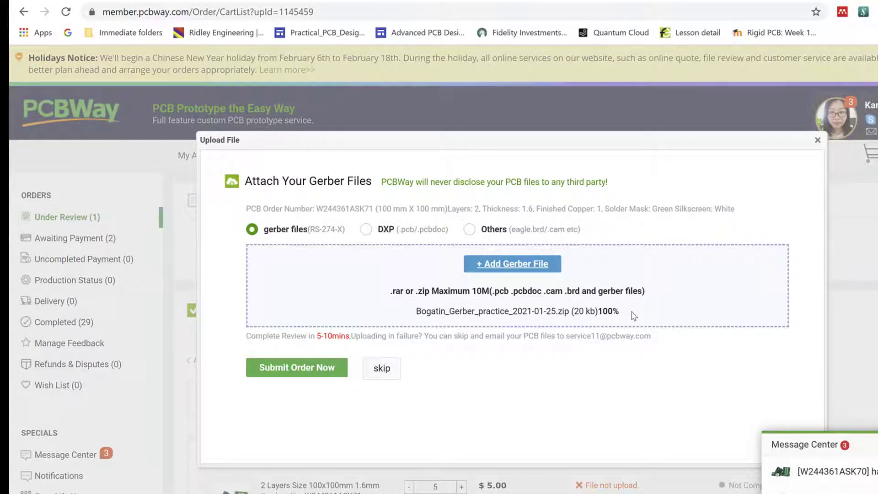
Submit the order and confirm the cart lists the Gerber zip with status Subject to audit.
{"action": "left_click", "coordinate": [276, 368]}
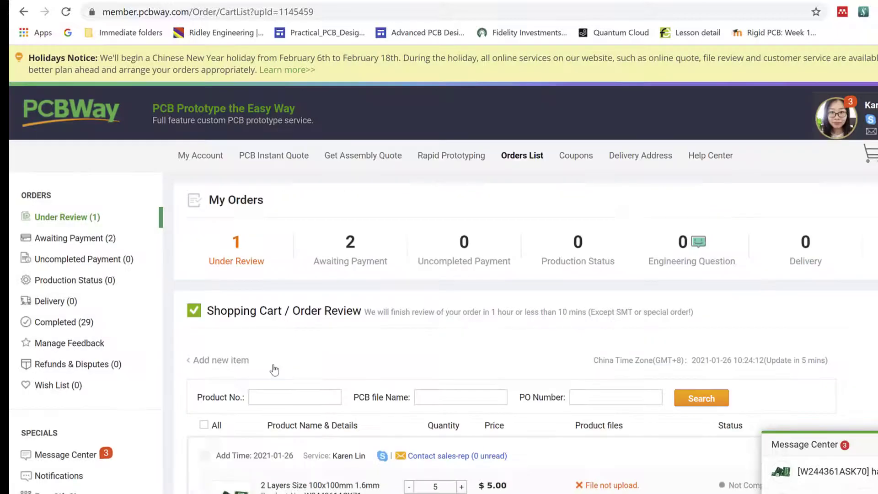
{"action": "scroll", "coordinate": [556, 346], "scroll_direction": "down", "scroll_amount": 1}
{"action": "scroll", "coordinate": [556, 346], "scroll_direction": "down", "scroll_amount": 4}
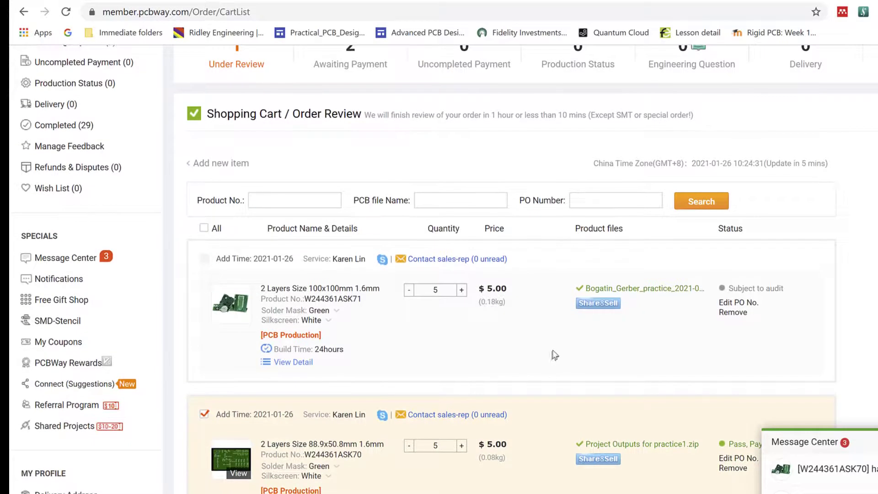